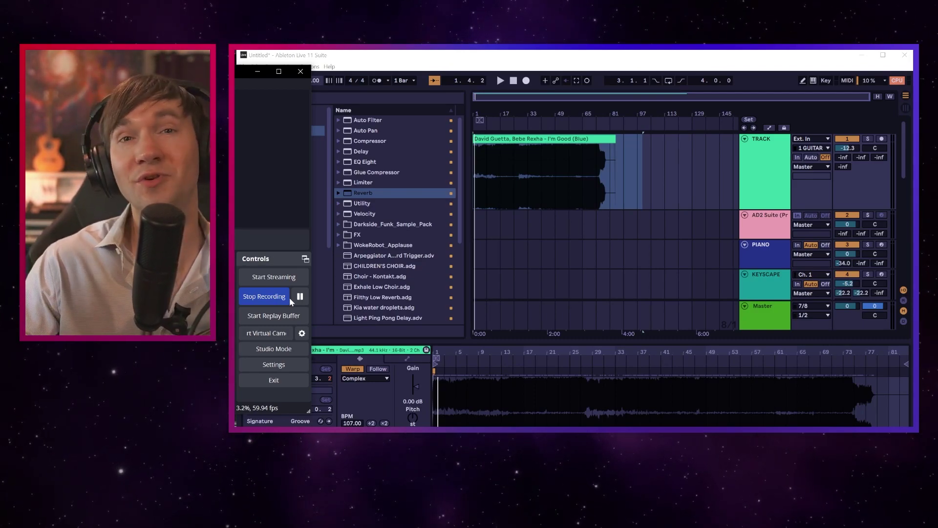
Turn warping off and on again for the I'm Good (Blue) clip, reverting to its previous warp markers
left_click(534, 138)
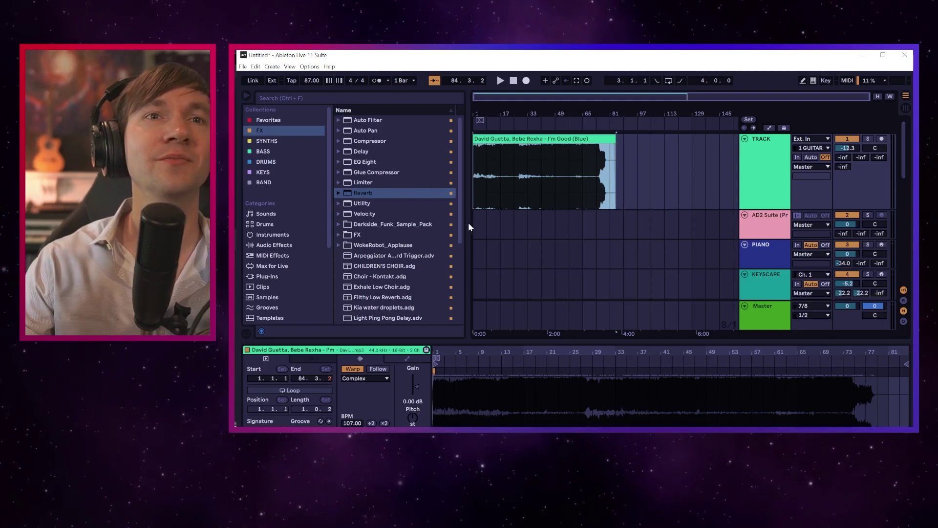
left_click(353, 369)
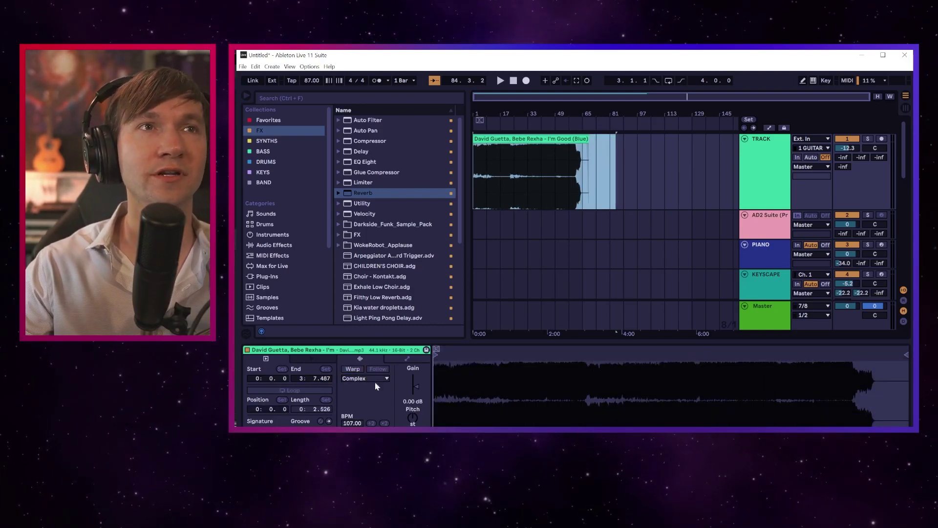
left_click(353, 369)
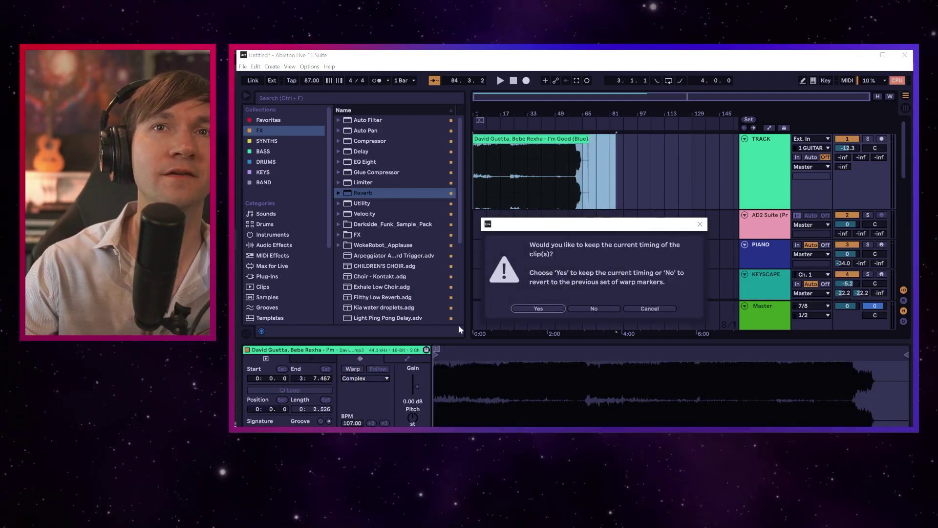
left_click(593, 308)
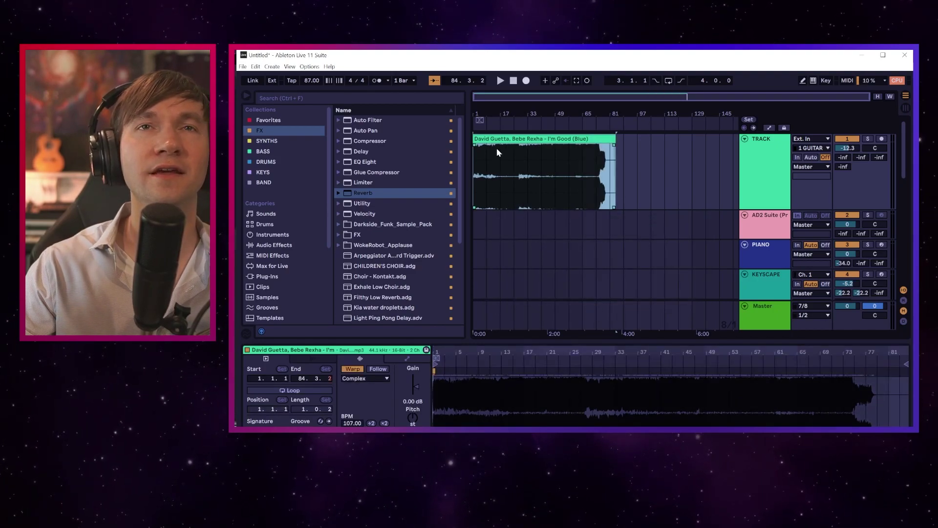
Set the project tempo to 79 BPM and the song clip's pitch to -4 semitones
left_click_drag(313, 84, 314, 91)
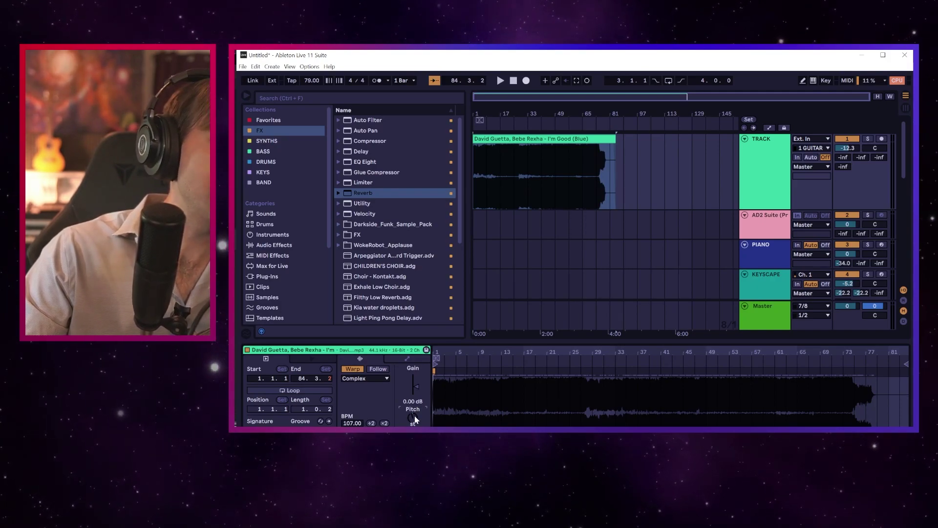
left_click(490, 142)
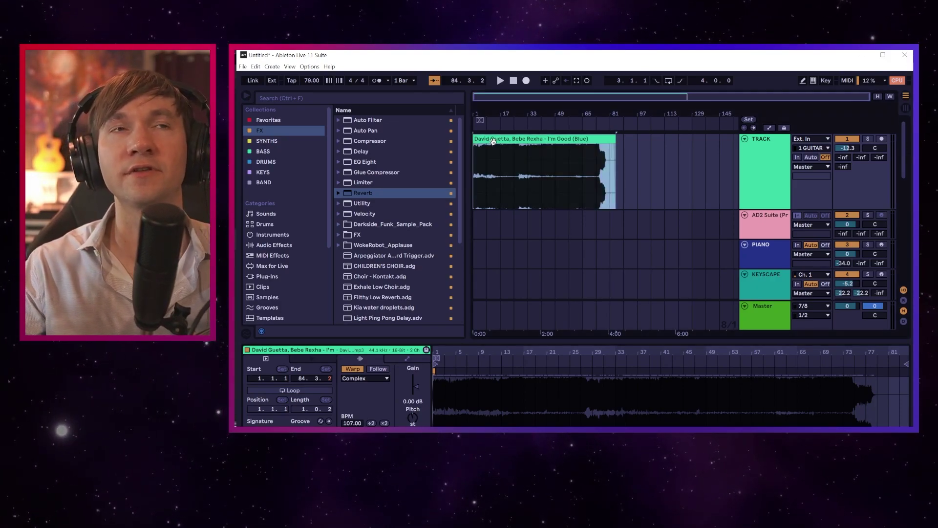
Play the slowed song from its beginning and from bar 17
key("space")
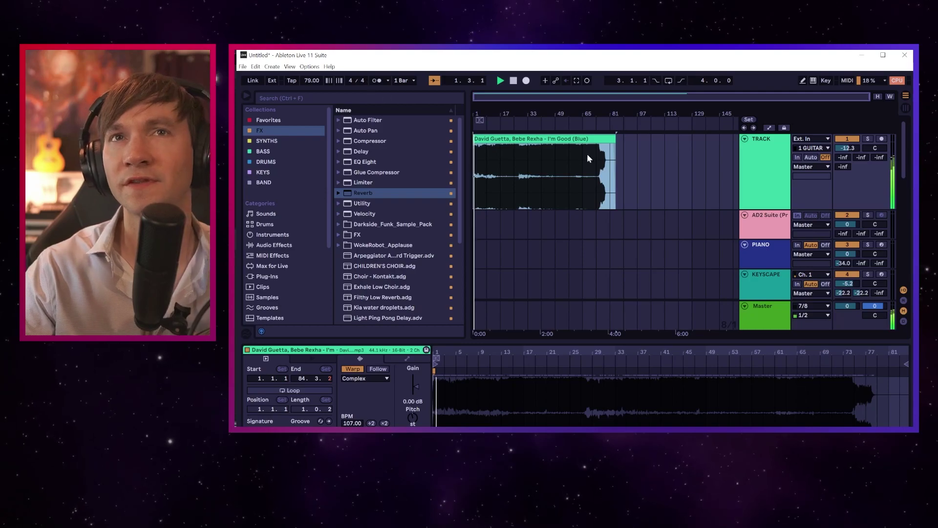
key("space")
left_click(500, 155)
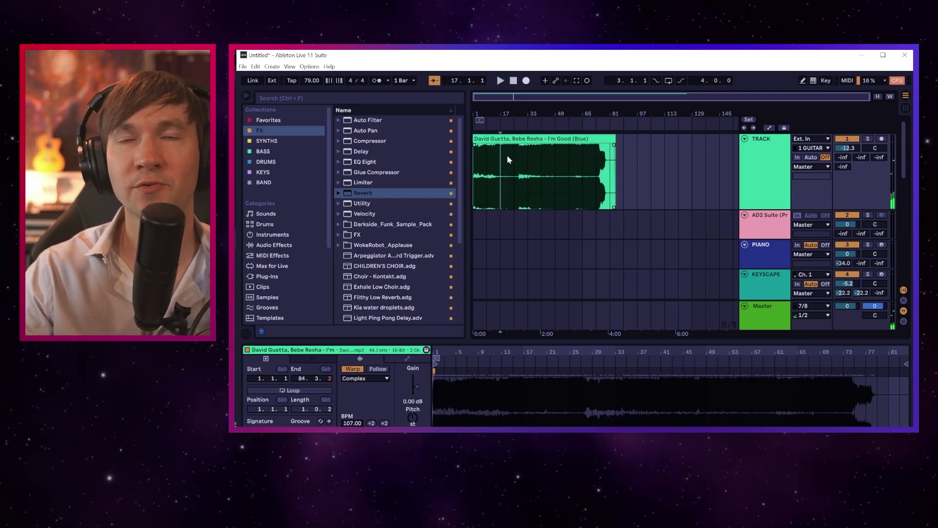
key("space")
left_click_drag(512, 113, 535, 156)
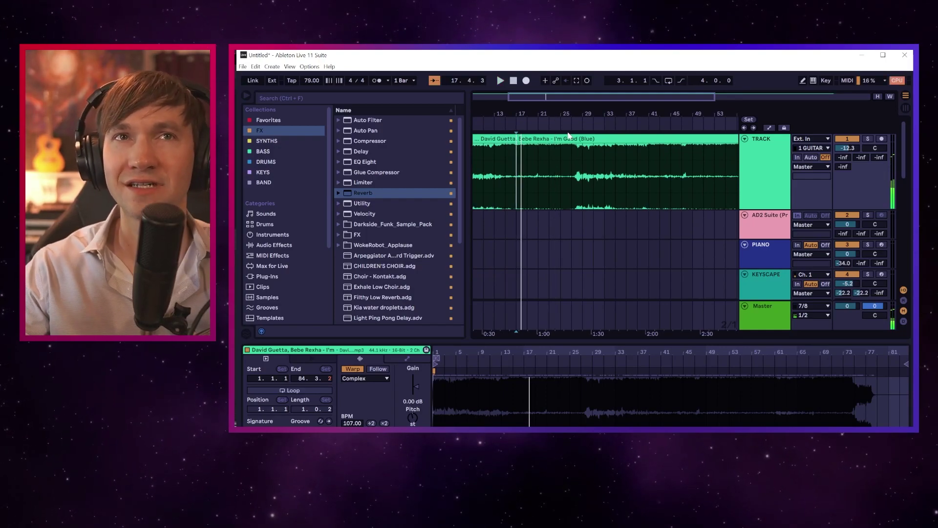
Add a Reverb to the song's track with a decay of 2.20 s and dry/wet at 47%
left_click(370, 193)
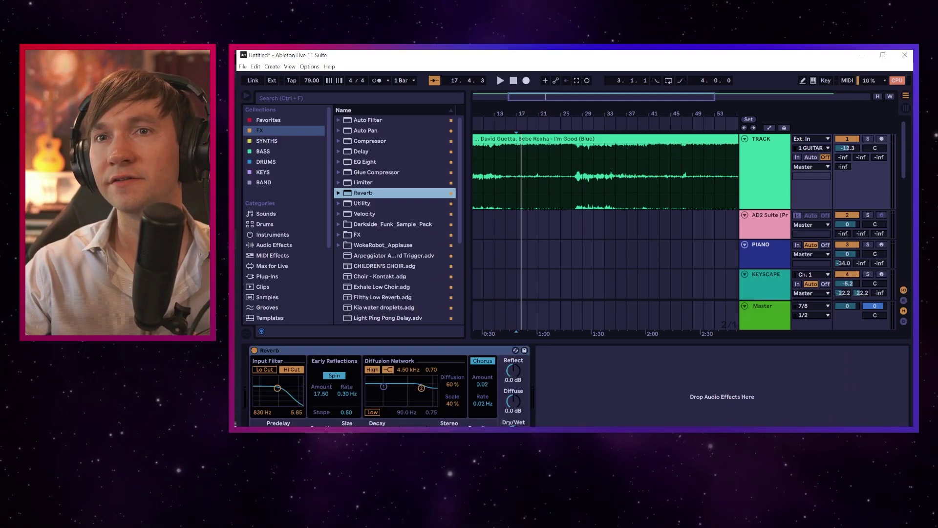
mouse_move(795, 52)
left_mouse_down()
mouse_move(795, 103)
mouse_move(781, 56)
left_mouse_up()
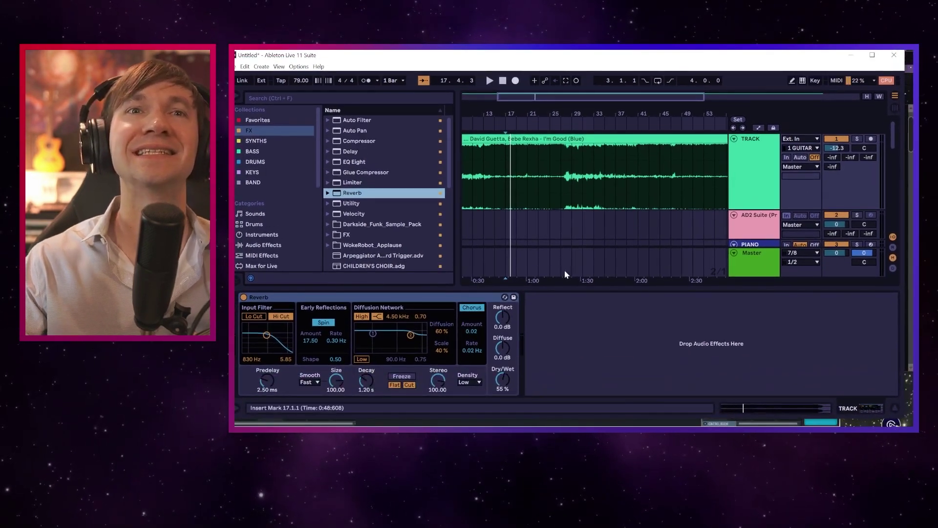
left_click(367, 374)
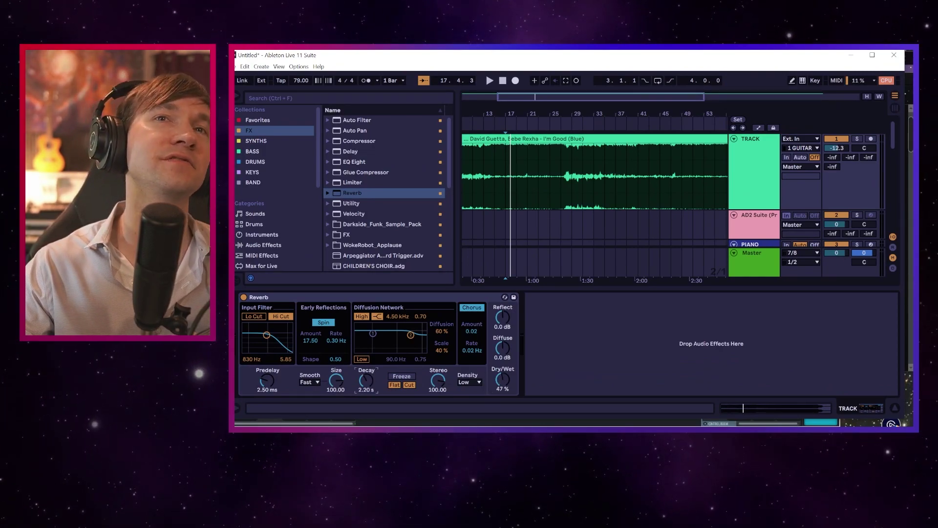
Audition the song with reverb from several positions, including bars 17, 25 and 51
left_click(517, 186)
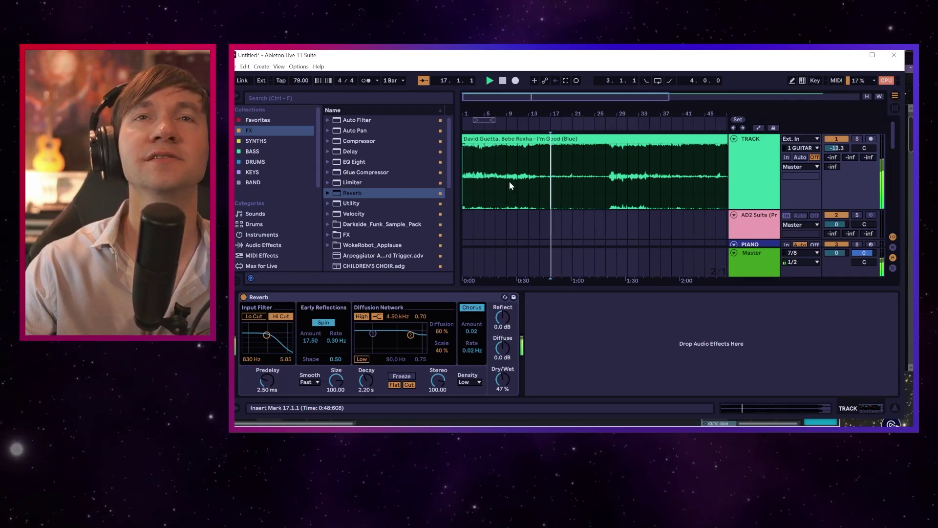
key("space")
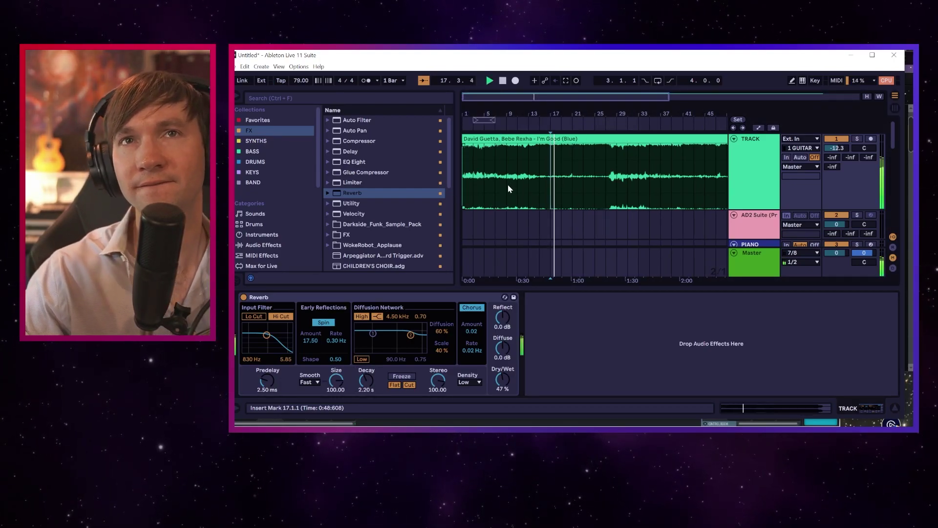
left_click(594, 174)
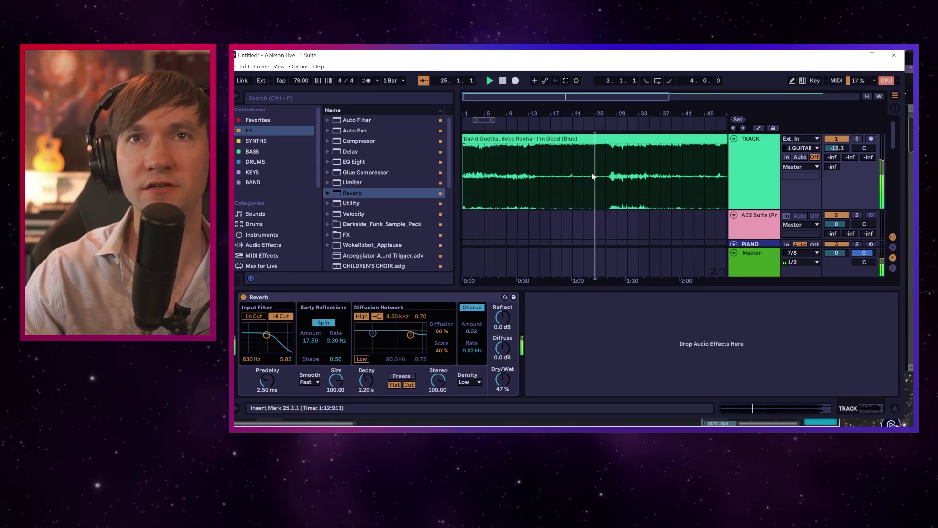
left_click(641, 163)
left_click(604, 166)
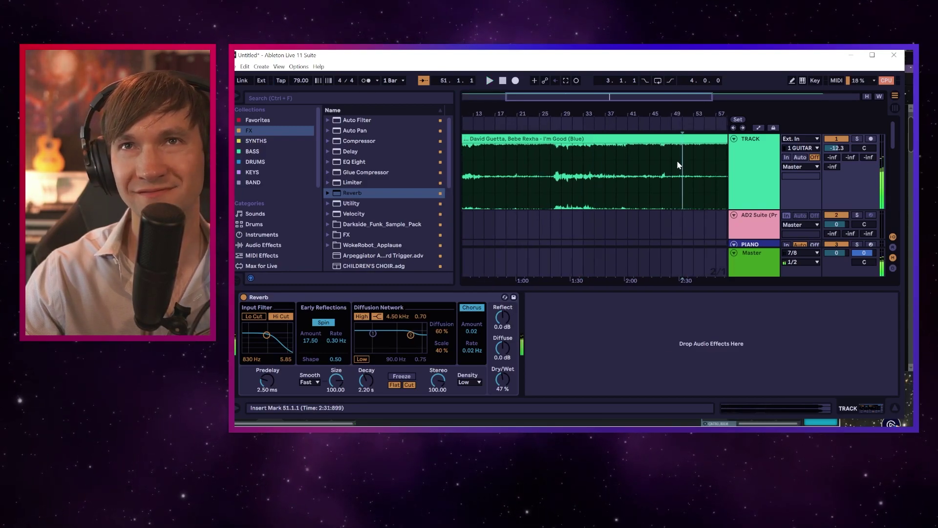
left_click(678, 160)
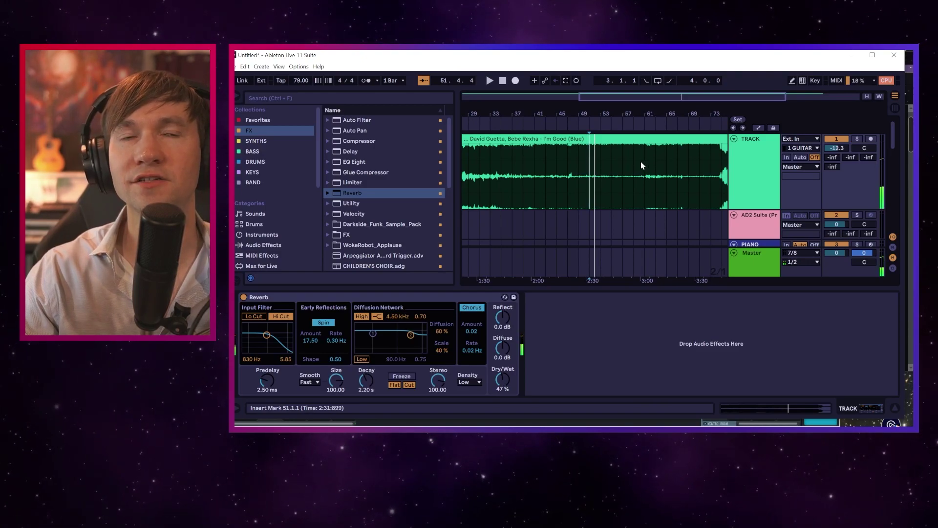
Set the project tempo to 85 BPM and switch the song clip's warp mode to Complex Pro
left_click_drag(302, 80, 302, 50)
double_click(527, 136)
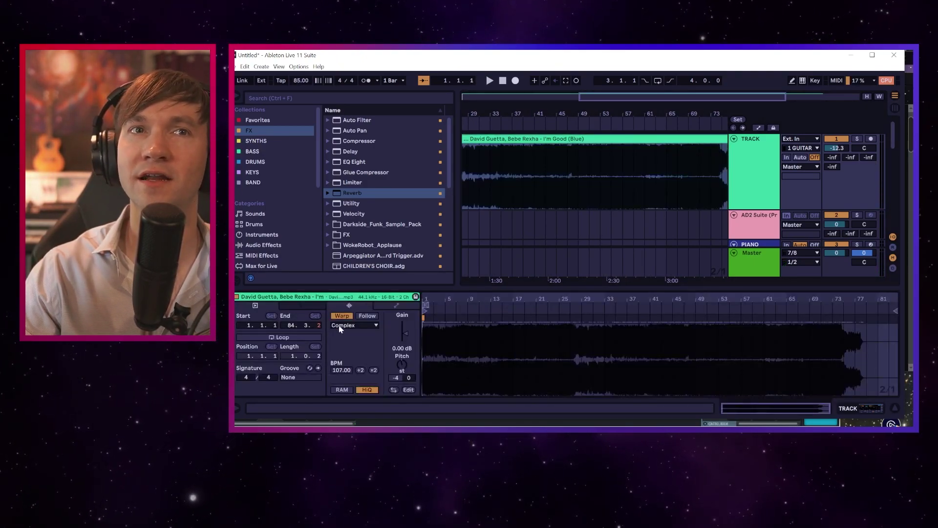
key("space")
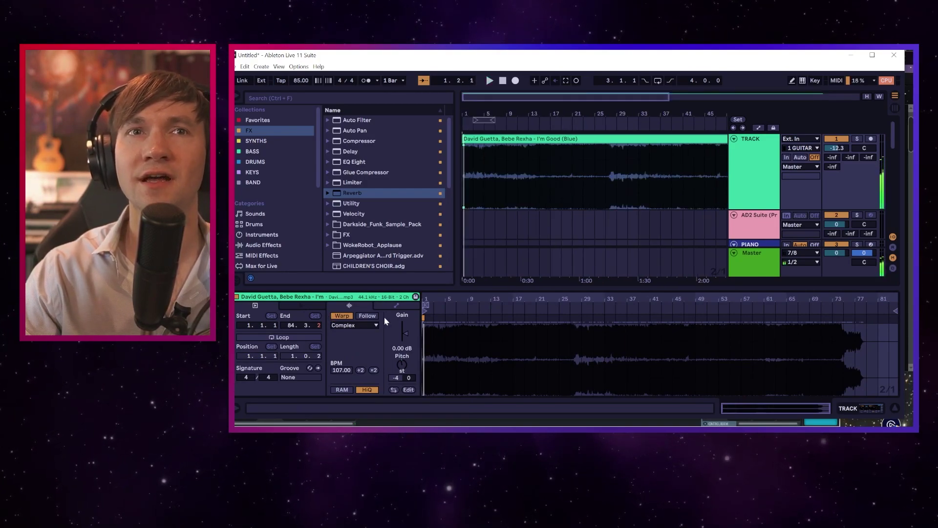
left_click(365, 326)
left_click(364, 375)
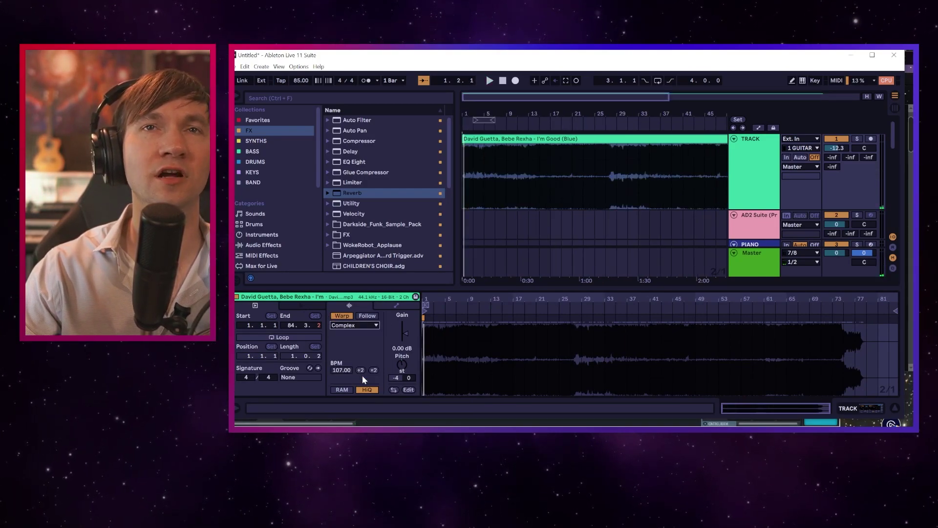
left_click(364, 326)
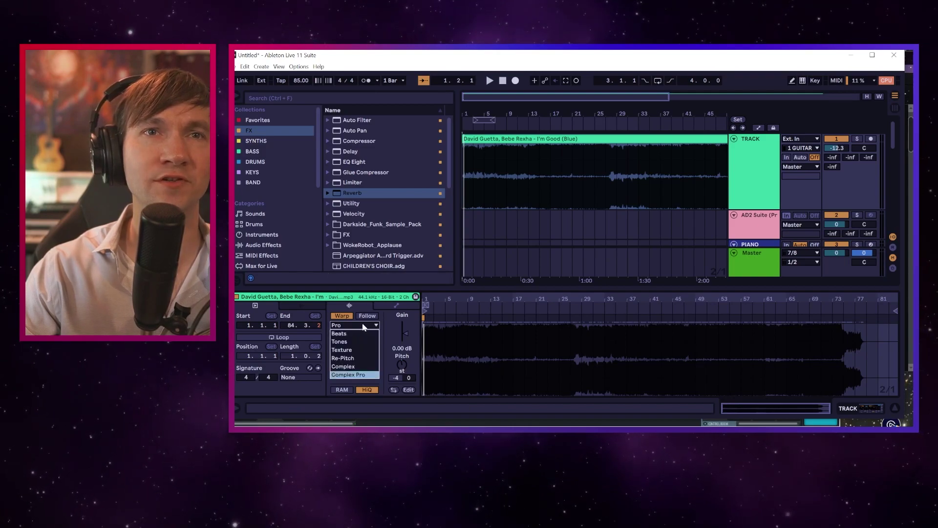
left_click(673, 179)
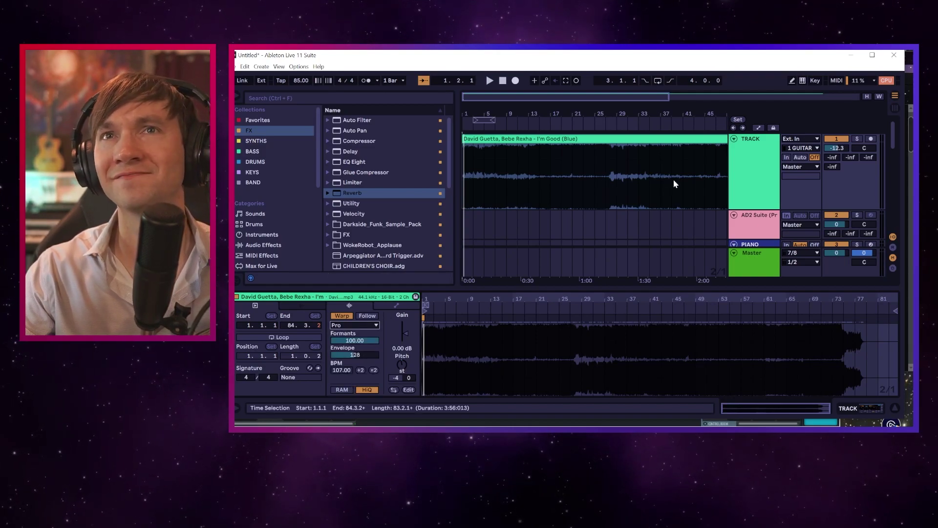
Listen to the song in the new warp mode from around bar 41 and from bar 57
key("space")
left_click(683, 181)
key("space")
key("space")
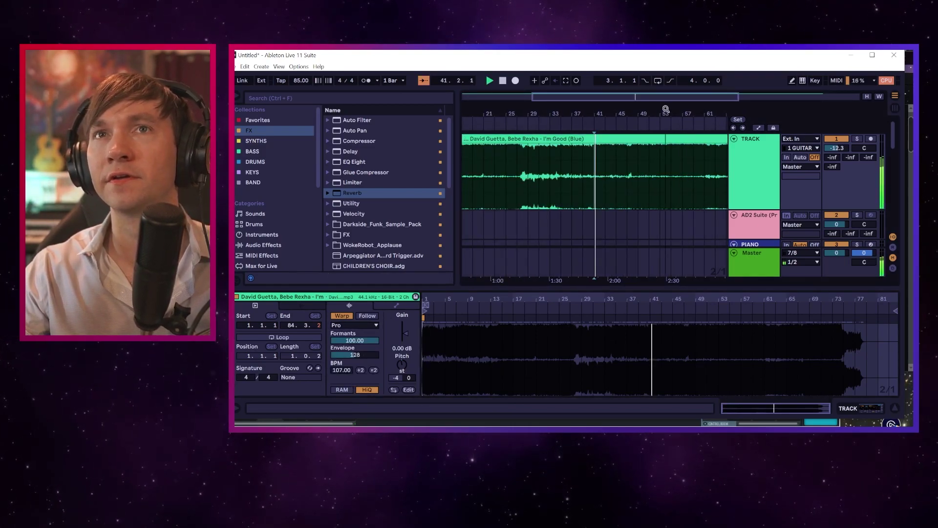
double_click(666, 110)
left_click(627, 163)
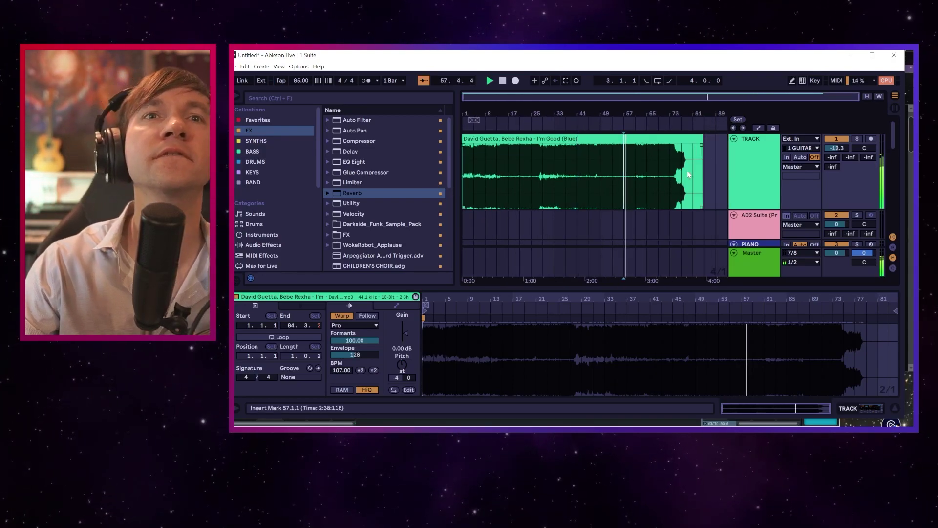
Raise the Reverb's decay to 2.89 s and its dry/wet to 96%, playing the song from bar 57
left_click(758, 144)
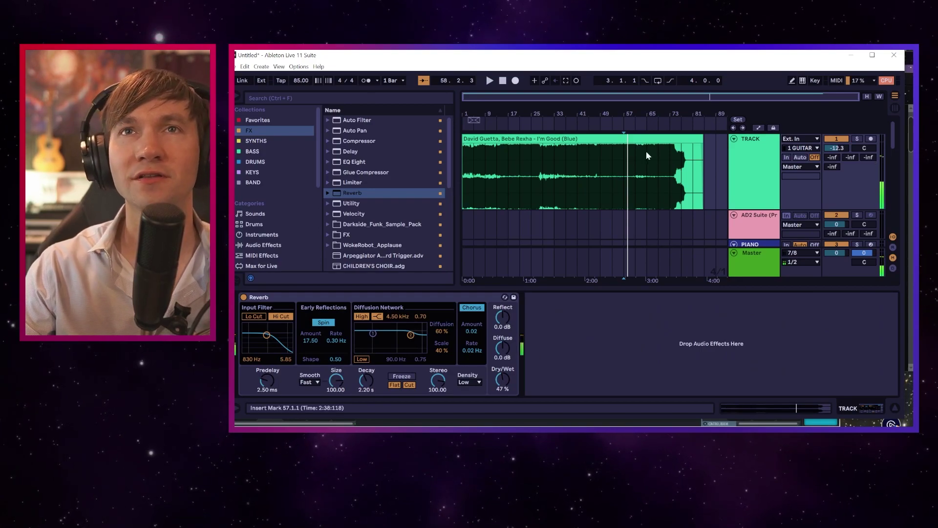
left_click_drag(641, 116, 641, 114)
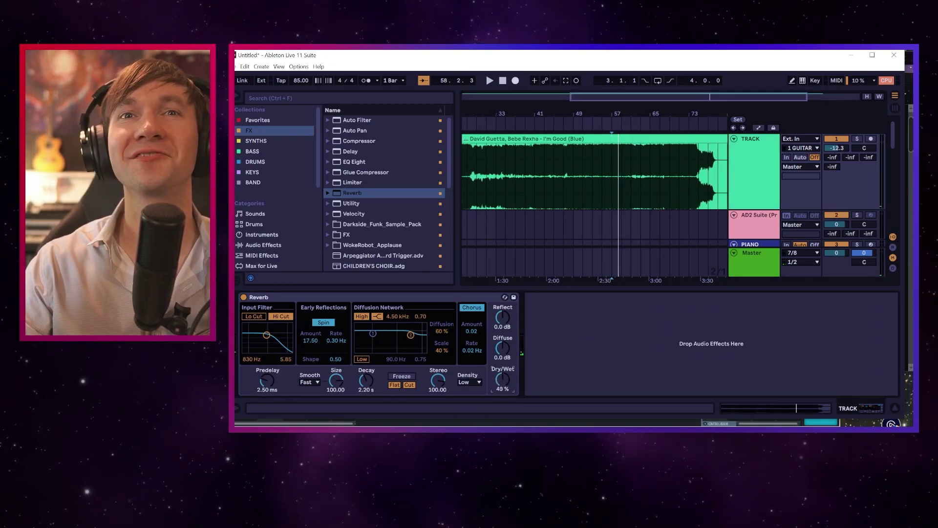
left_click_drag(366, 381, 366, 378)
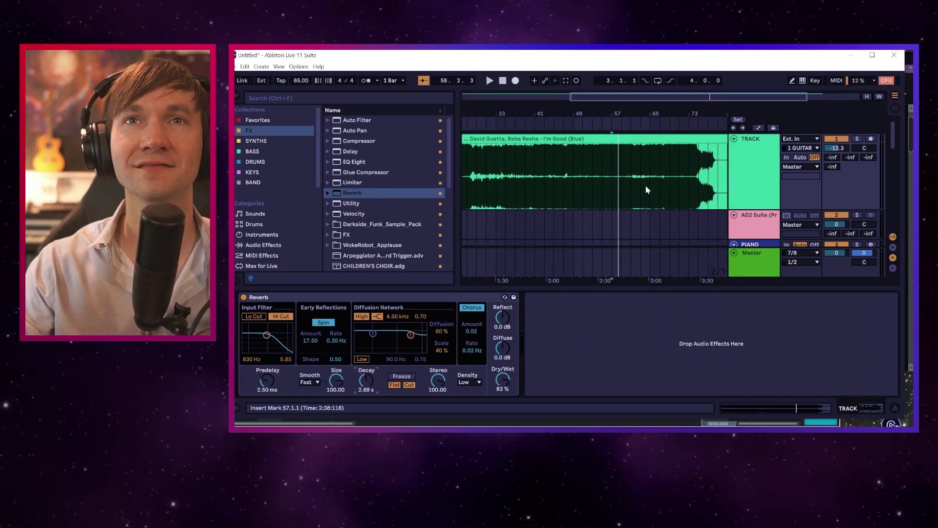
key("space")
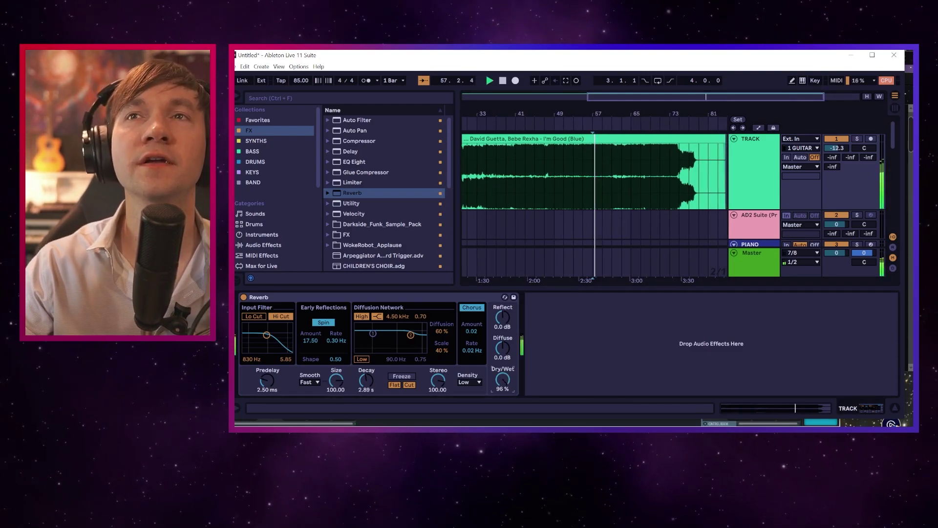
Reduce the Reverb's dry/wet to 52% and its decay to 1.68 s
left_click_drag(503, 379, 503, 387)
key("space")
key("space")
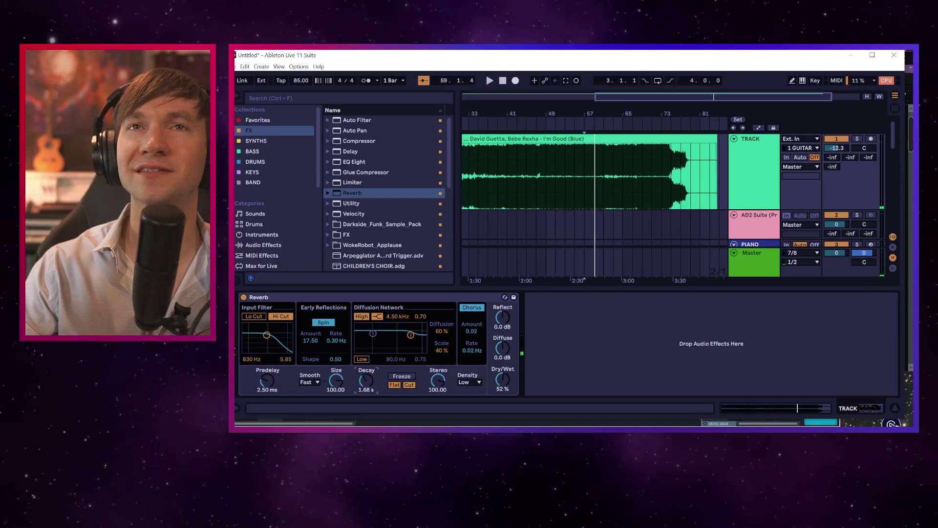
Play from bar 59 while bypassing and re-enabling the Reverb to compare the sound
left_click(595, 181)
key("space")
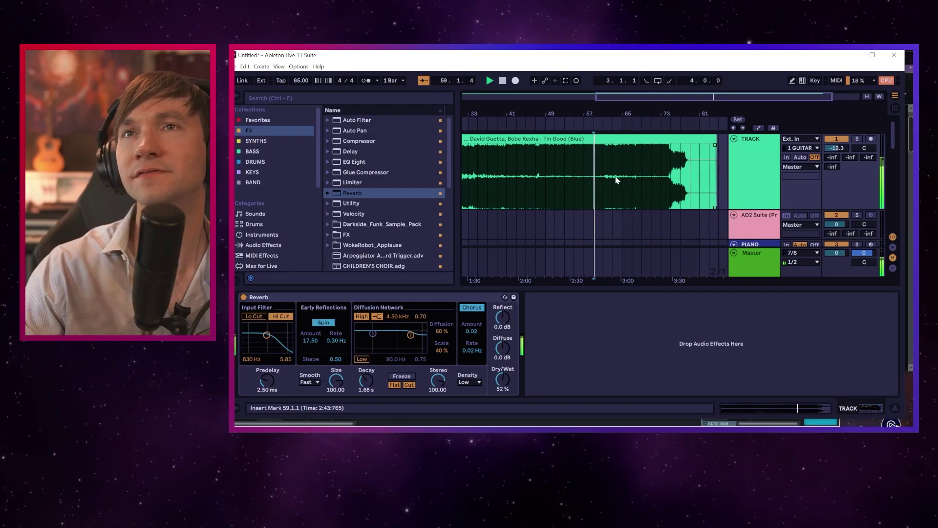
left_click(244, 297)
left_click(244, 297)
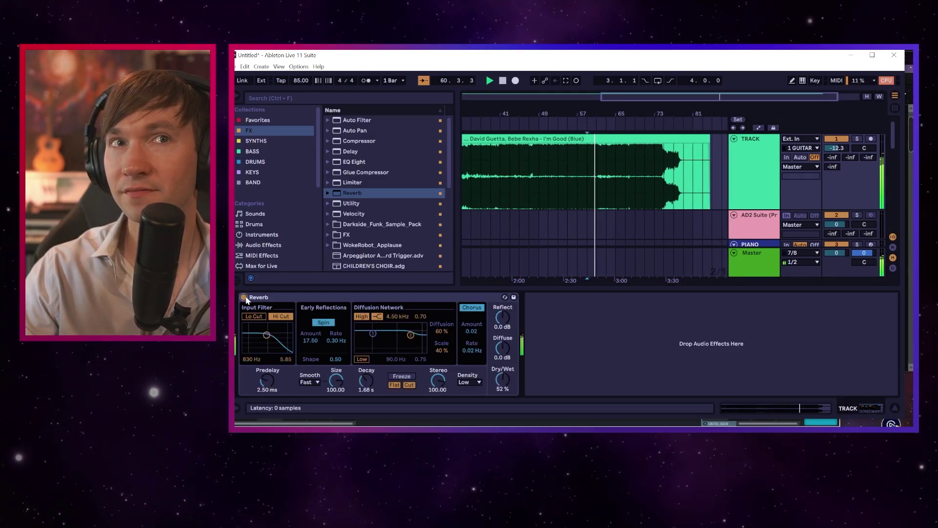
Set the song clip's pitch to -2 semitones and play it from bar 57
double_click(658, 138)
key("space")
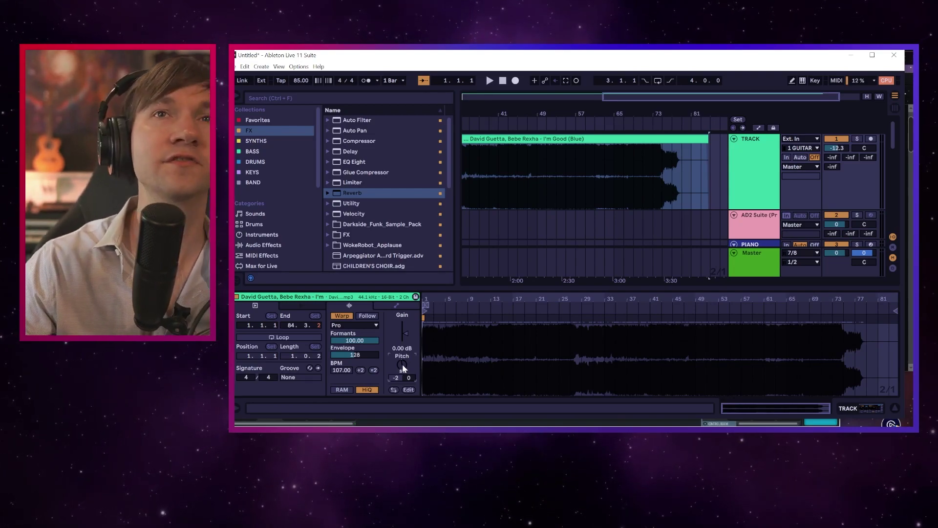
left_click(576, 164)
key("space")
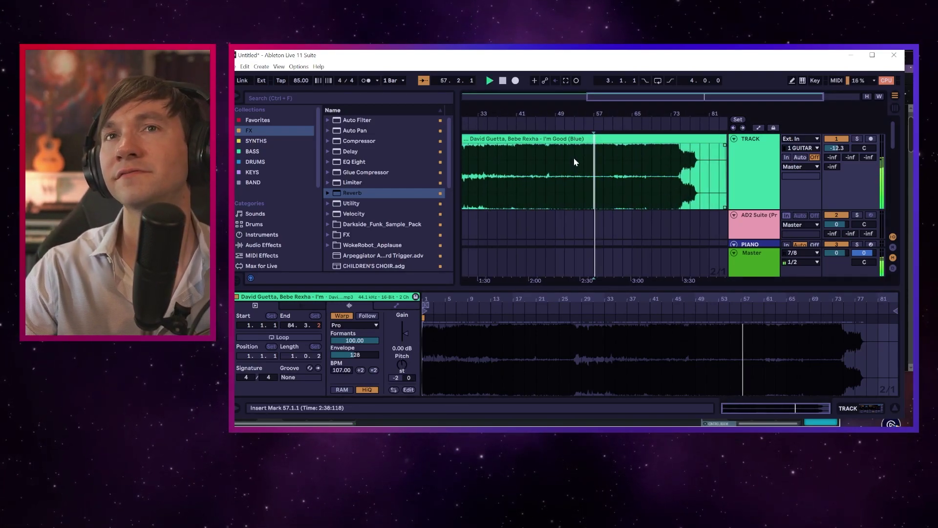
left_click(424, 346)
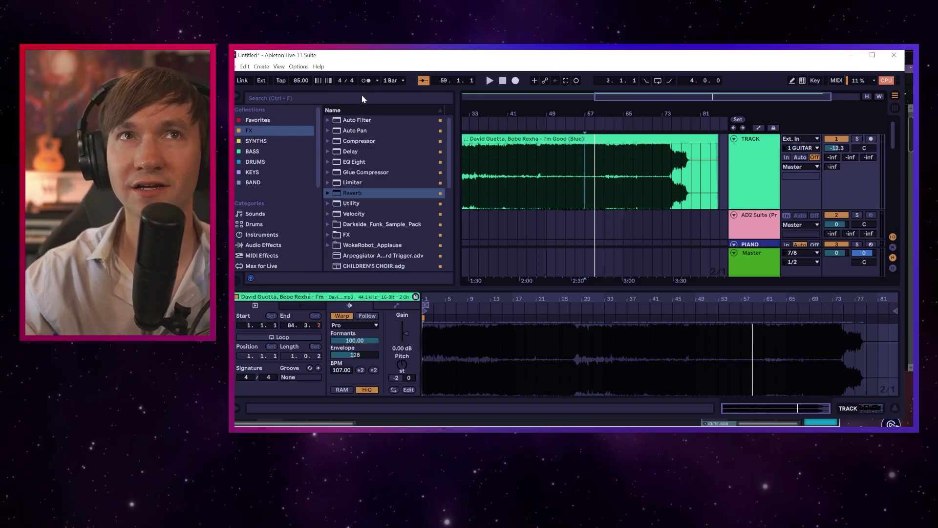
Slow the project tempo to 66 BPM
left_click_drag(301, 84, 301, 93)
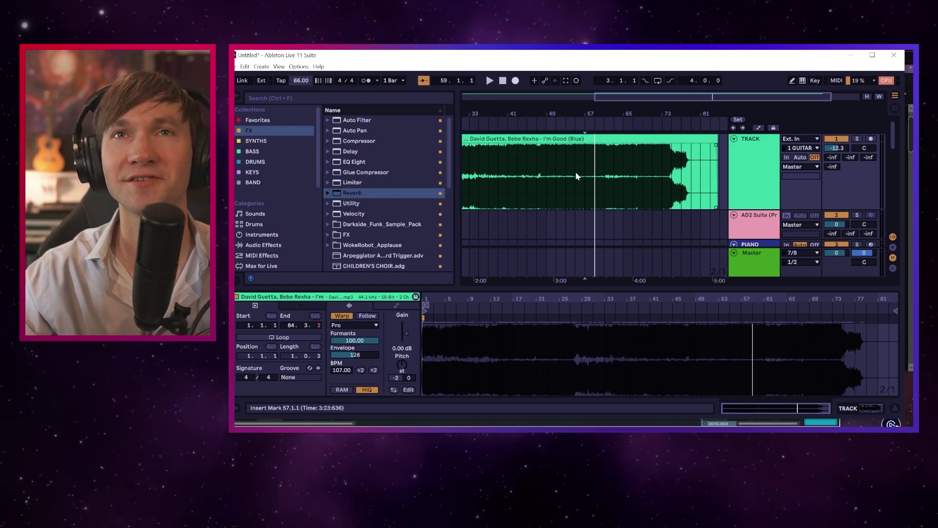
Play the song from bar 57, slow the project tempo to 64 BPM, and lower the clip's pitch to -10 semitones
left_click(600, 182)
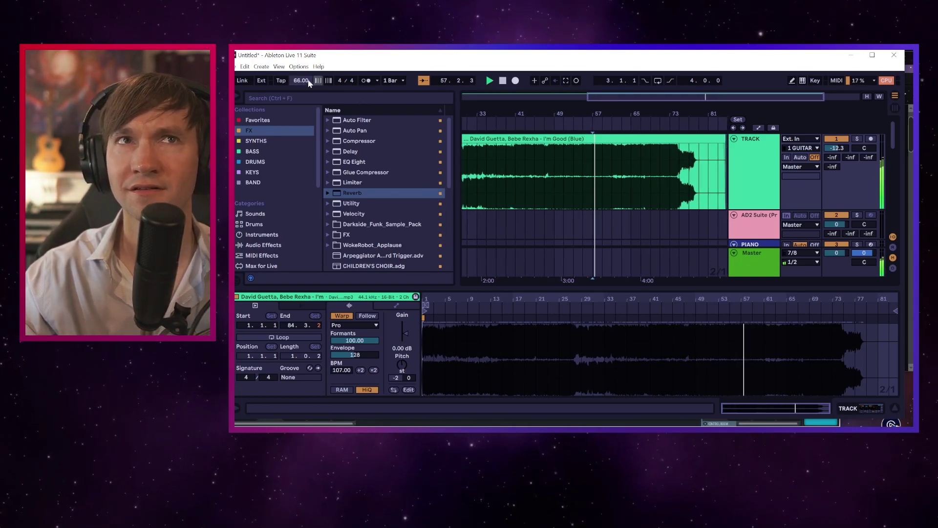
left_click_drag(300, 81, 300, 87)
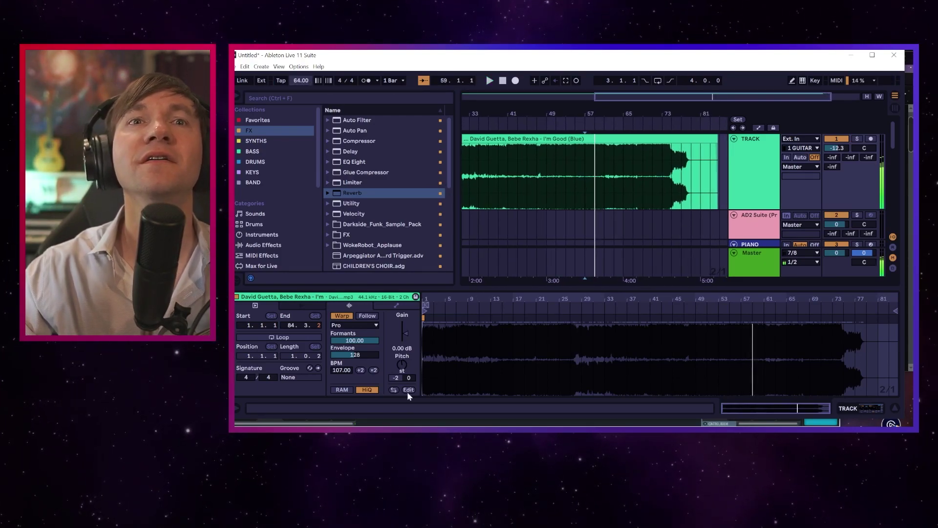
left_click_drag(402, 364, 401, 362)
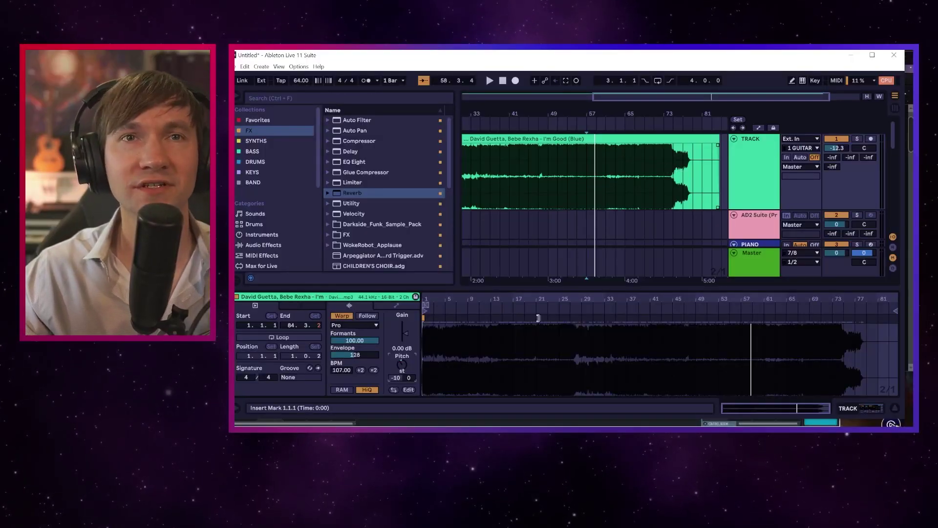
Raise the song clip's pitch to +12 semitones and audition it from bars 55, 47 and 45
left_click_drag(402, 365, 402, 342)
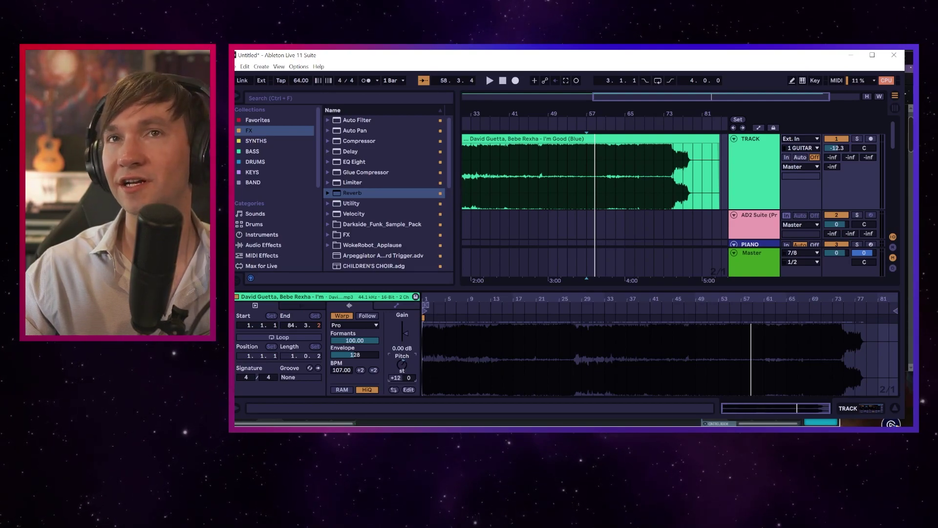
left_click(602, 186)
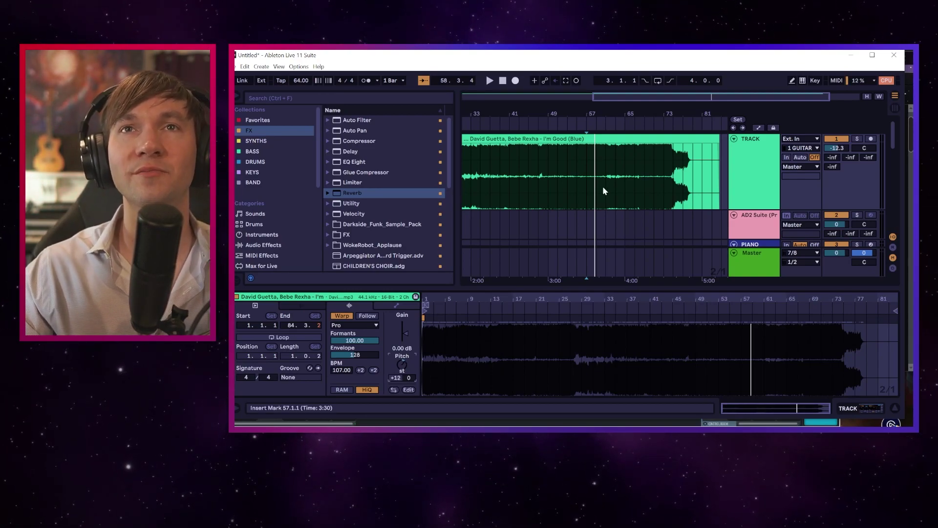
left_click(578, 170)
key("space")
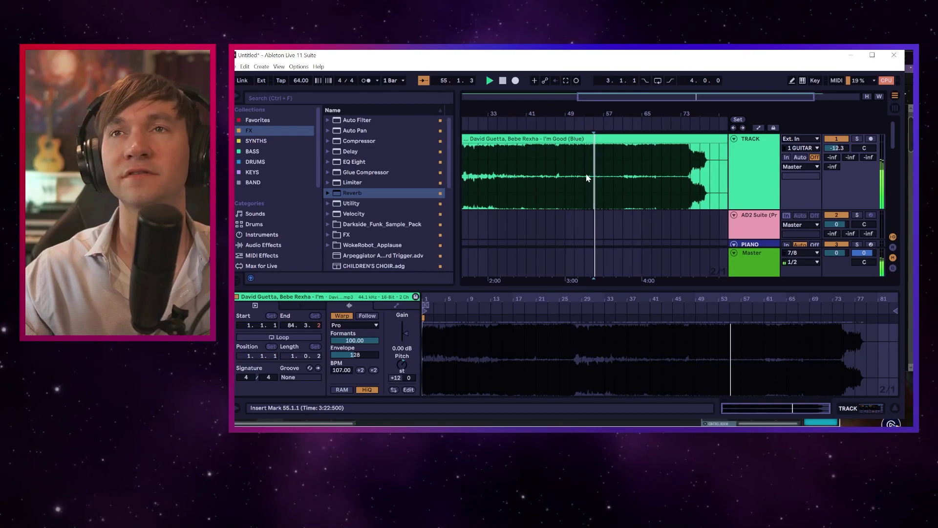
left_click(555, 176)
key("space")
key("space")
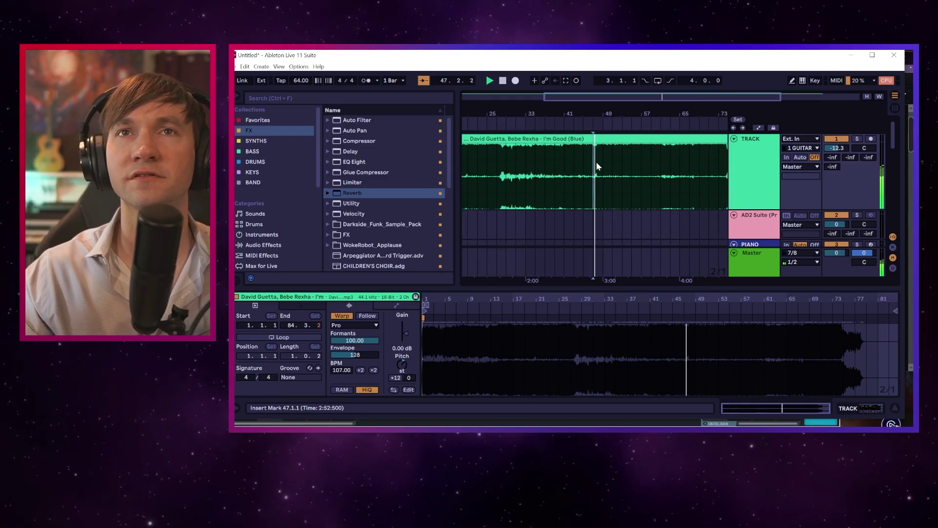
left_click_drag(599, 114, 578, 149)
key("space")
left_click(527, 157)
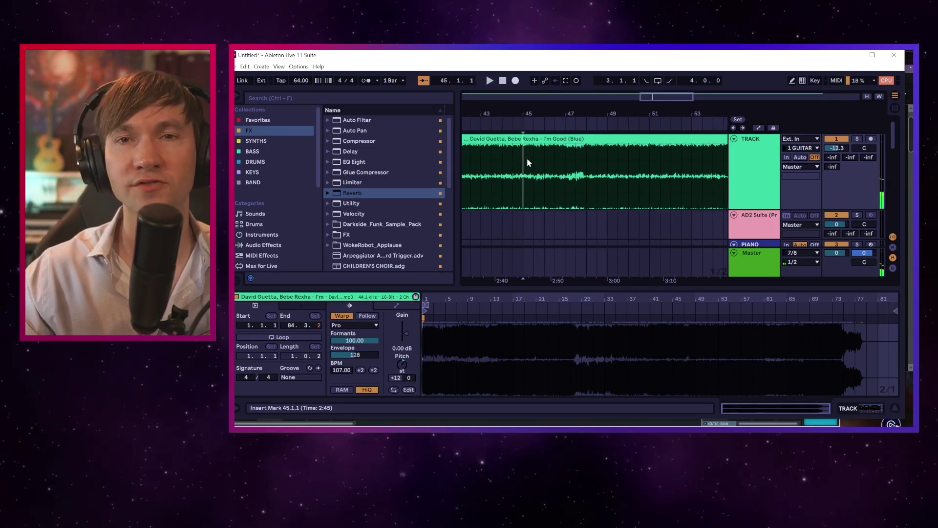
key("space")
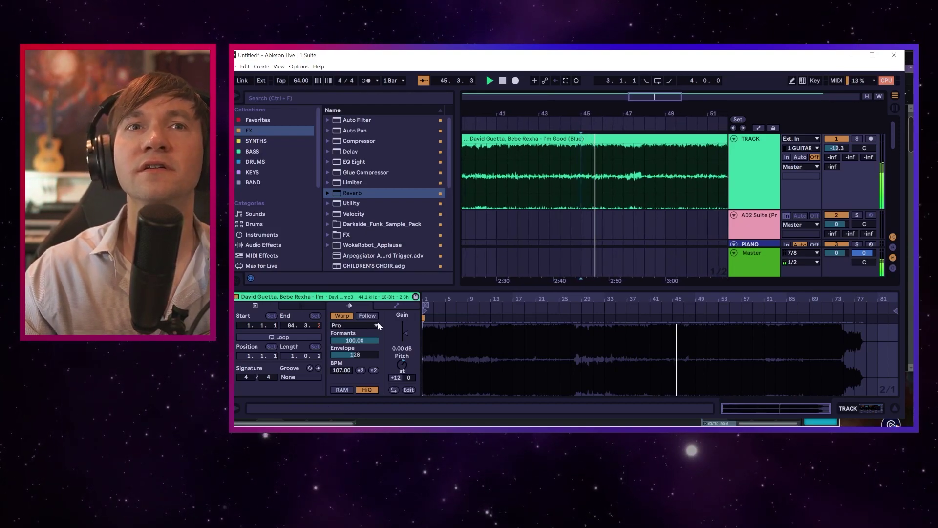
Speed the project tempo up to 155 BPM and play the pitched-up song
left_click_drag(301, 80, 301, 55)
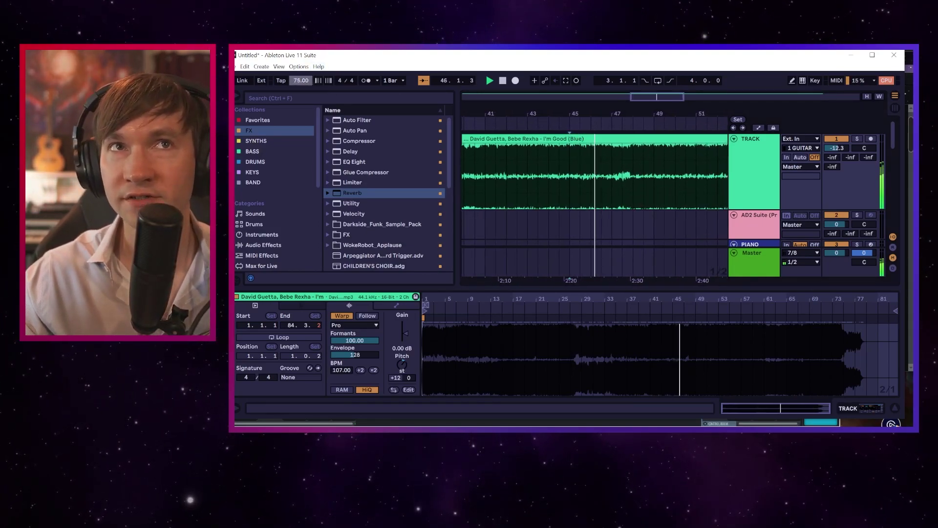
key("space")
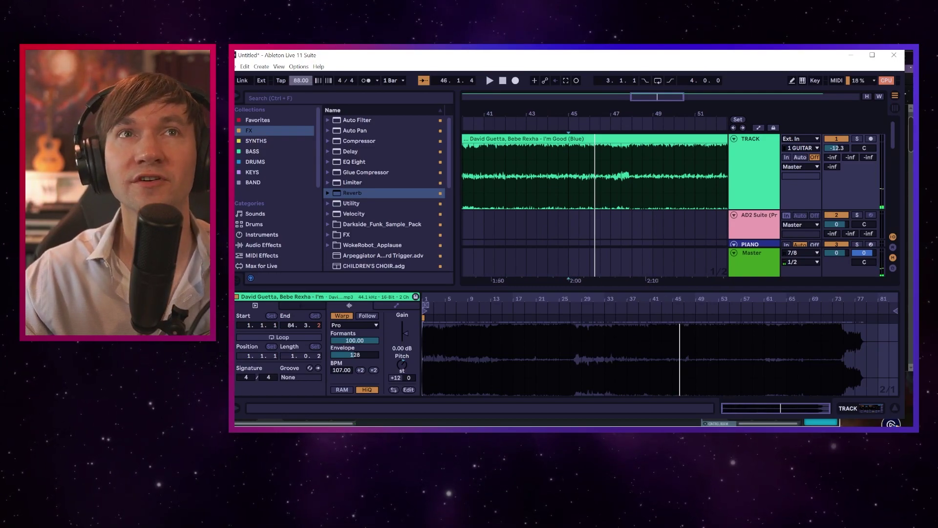
left_click_drag(301, 80, 307, 82)
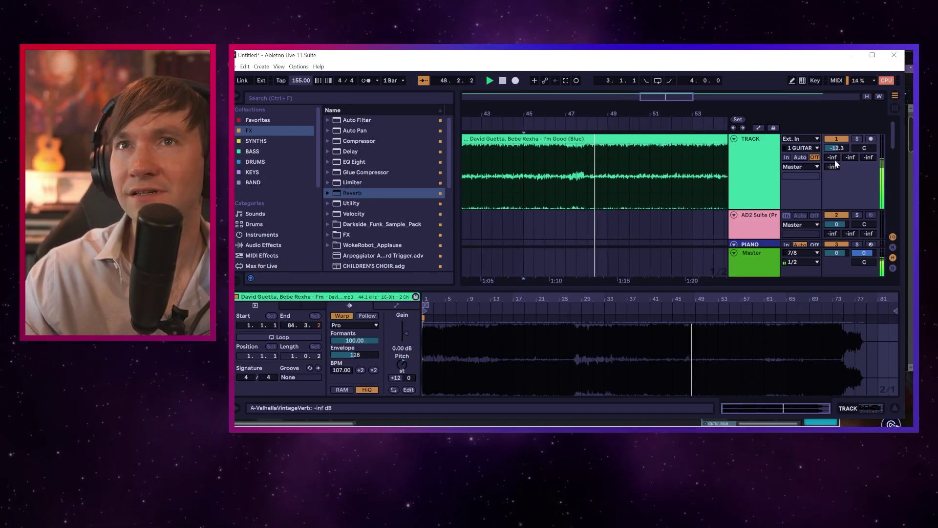
Show the TRACK track's effects and bypass the Reverb during playback
left_click(749, 162)
double_click(748, 158)
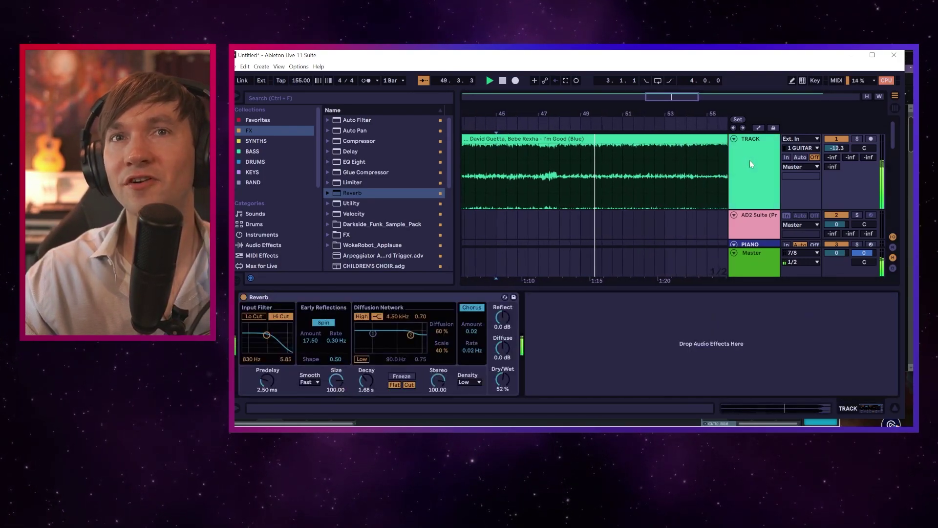
left_click(244, 297)
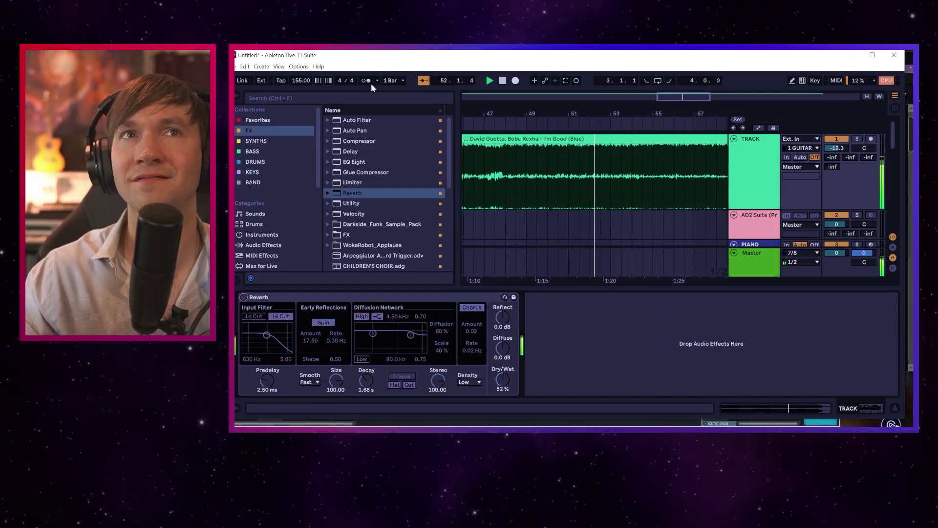
Slow the project tempo to 74 BPM and set the song clip's pitch to -3 semitones during playback
left_click_drag(300, 80, 301, 113)
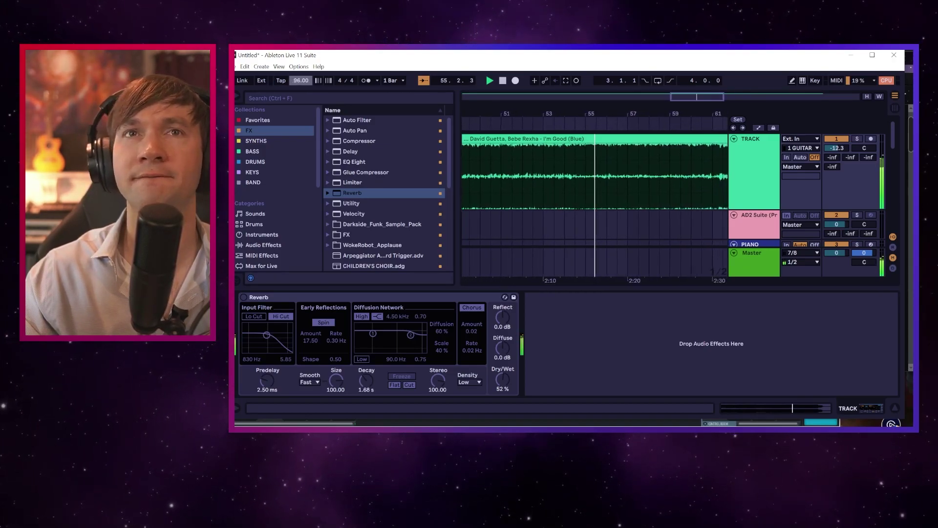
left_click(749, 157)
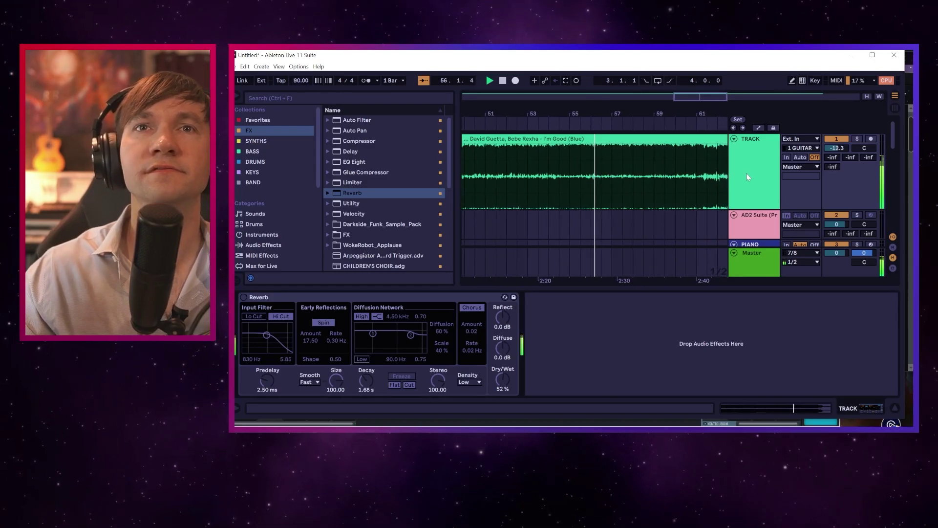
key("shift+Tab")
mouse_move(401, 364)
left_mouse_down()
mouse_move(402, 354)
mouse_move(402, 368)
left_mouse_up()
left_click_drag(301, 80, 301, 89)
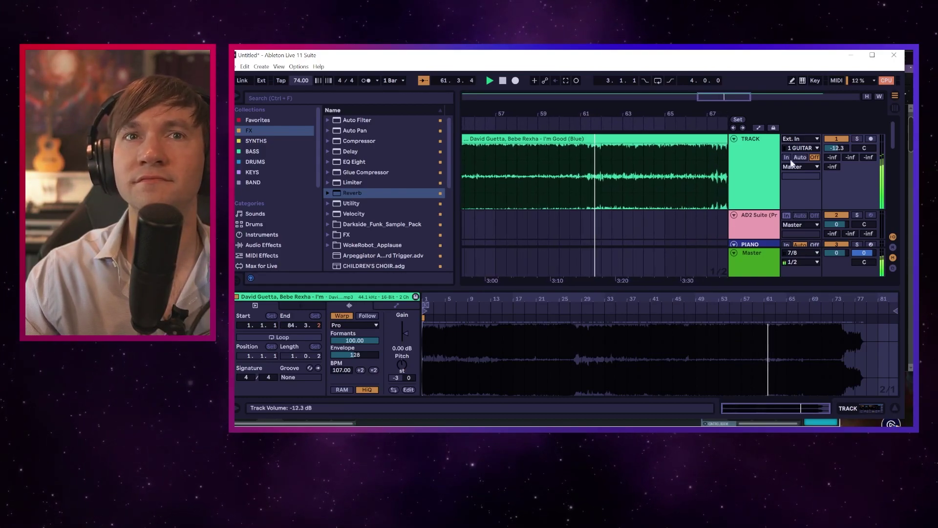
Return to the TRACK track's effects and re-enable the Reverb while the song plays
double_click(758, 153)
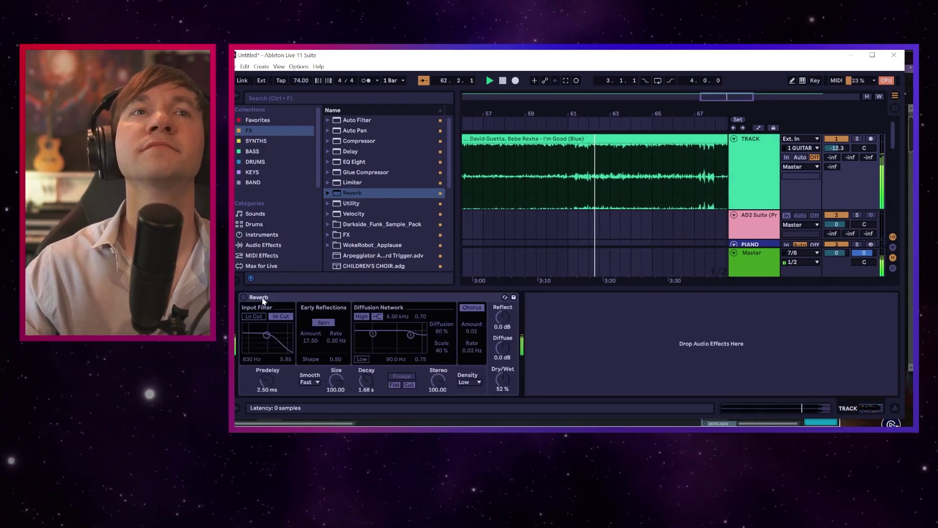
left_click(244, 297)
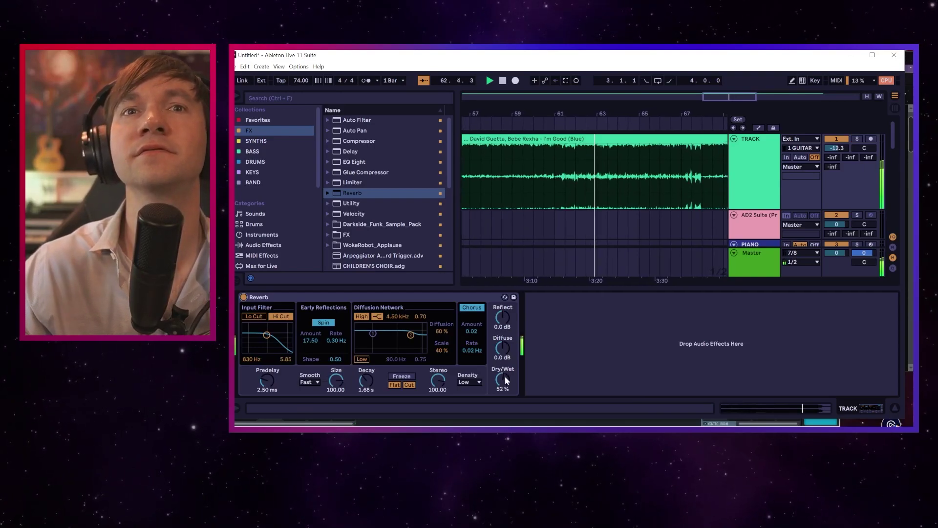